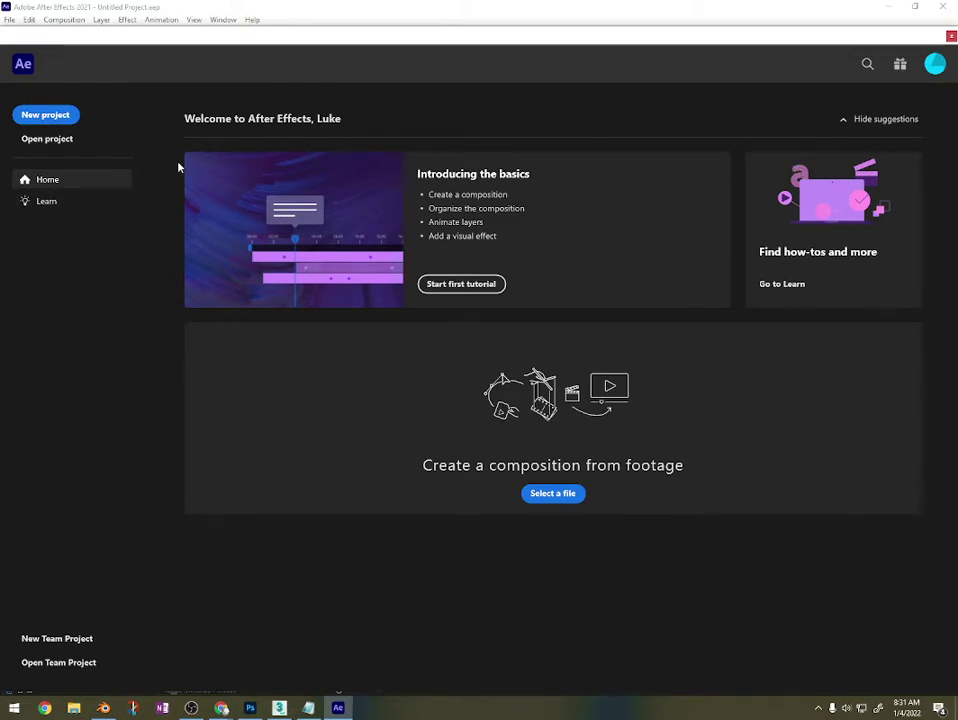
# Start a new project and a new composition named module1, with its duration set to 0;00;10;00.
pyautogui.click(40, 116)
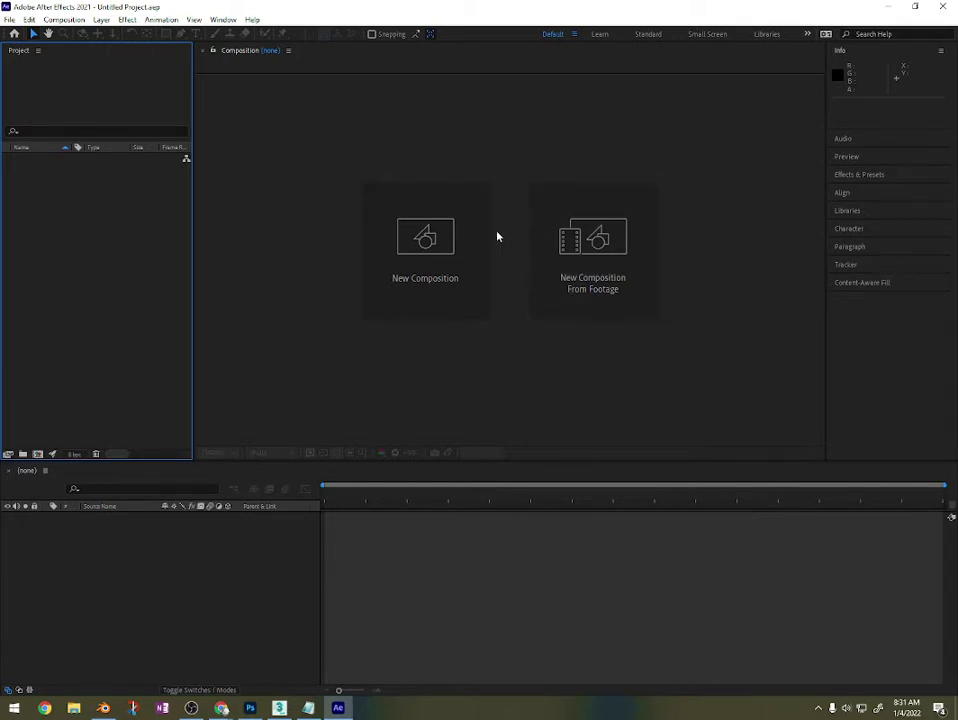
pyautogui.click(438, 233)
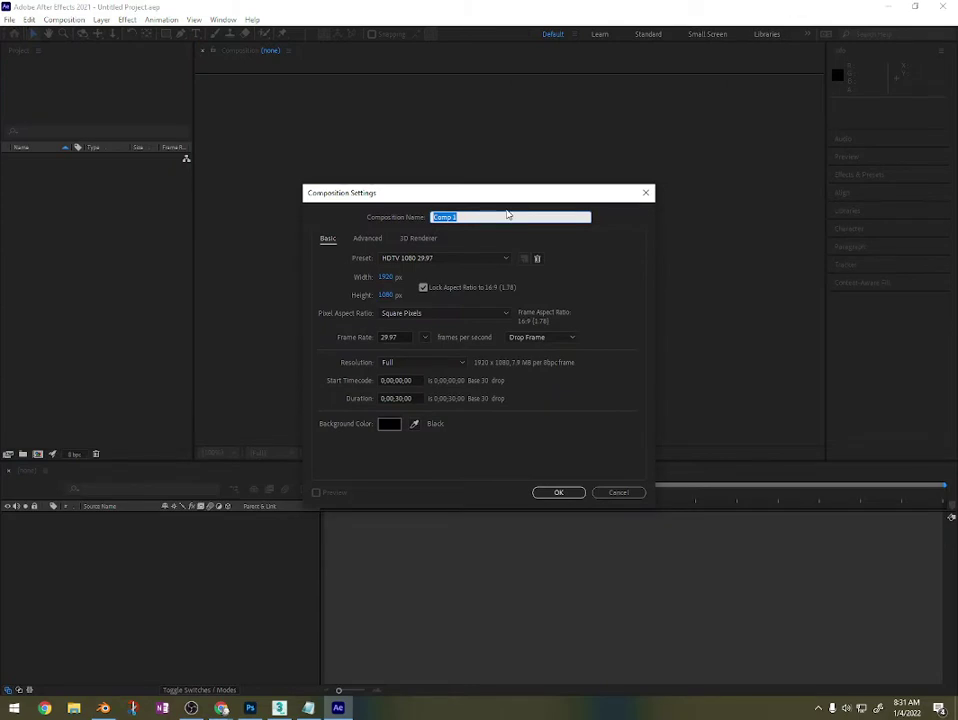
pyautogui.write('modules')
pyautogui.click(398, 399)
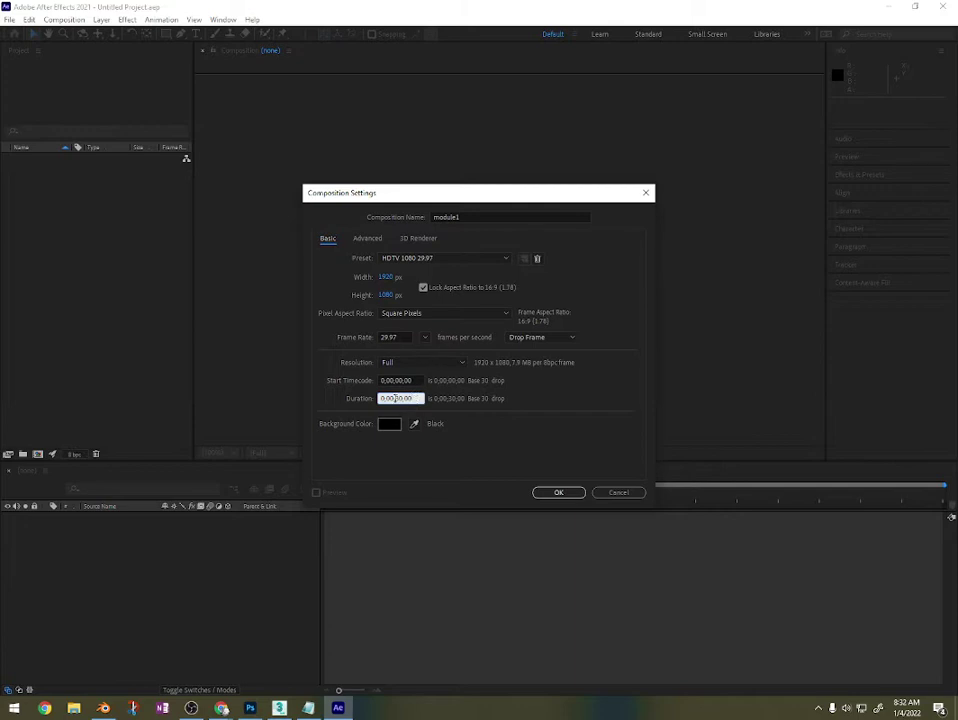
pyautogui.click(407, 398)
pyautogui.moveTo(385, 398); pyautogui.dragTo(381, 398)
pyautogui.click(399, 398)
pyautogui.press('BackSpace')
# Set the composition's background color to medium blue 7B76E9 and create the composition.
pyautogui.click(389, 425)
pyautogui.click(503, 330)
pyautogui.click(463, 290)
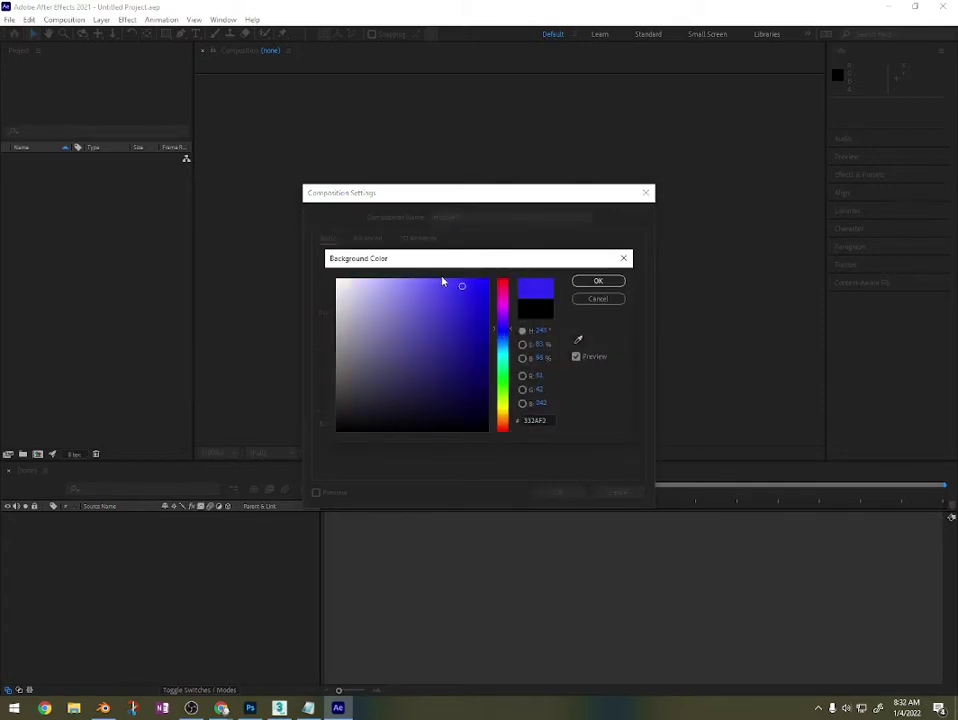
pyautogui.click(411, 291)
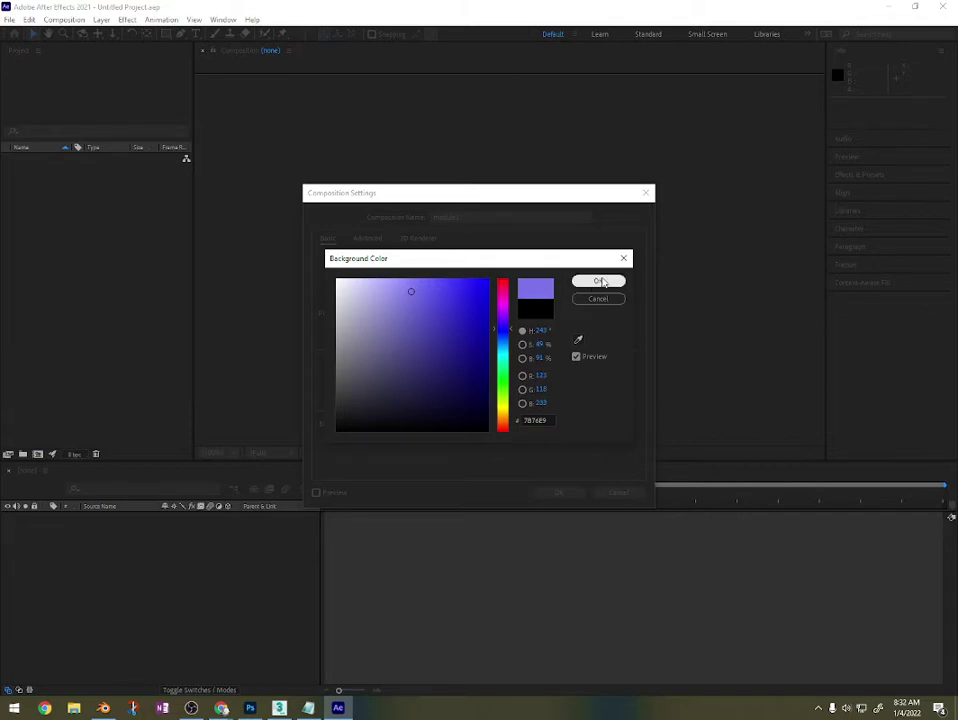
pyautogui.click(600, 281)
pyautogui.click(558, 492)
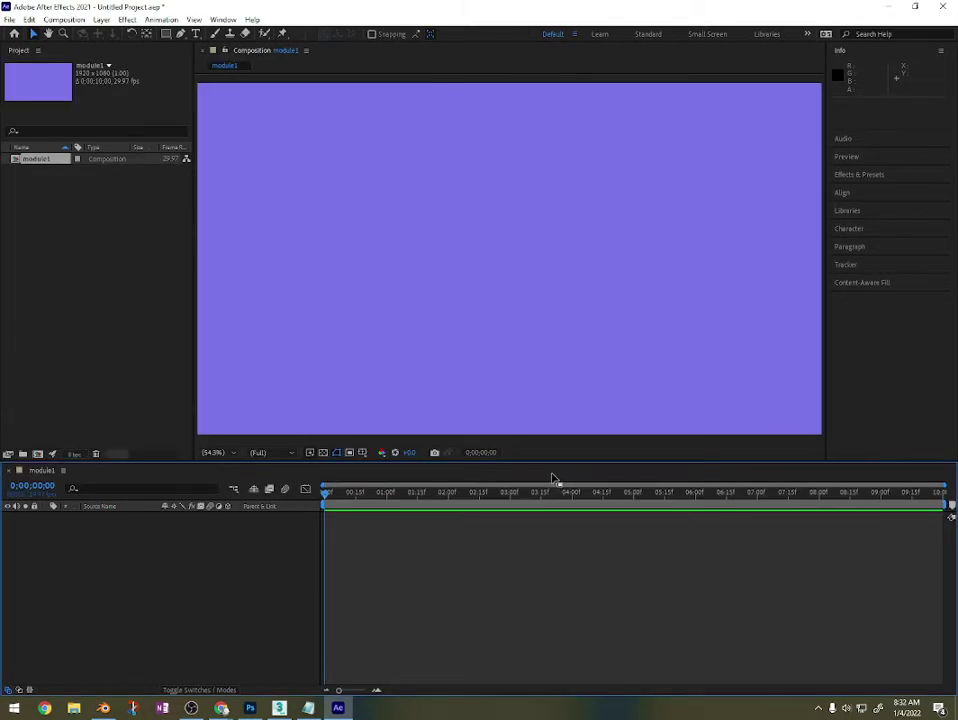
# Scrub the module1 timeline to 0;00;00;13 and select the module1 composition in the project.
pyautogui.click(57, 201)
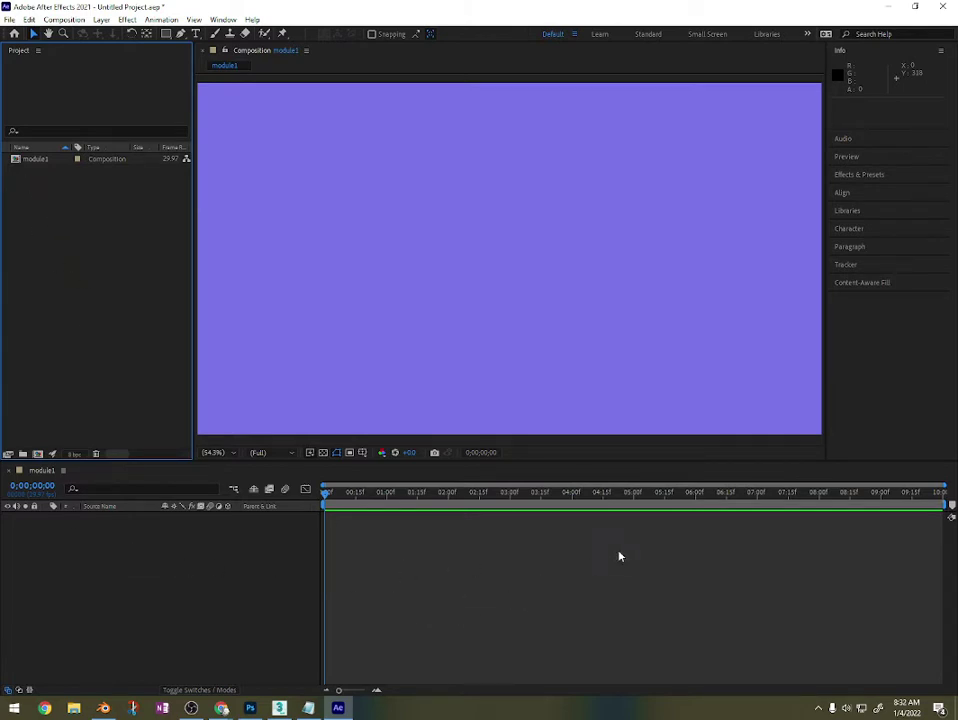
pyautogui.moveTo(434, 496); pyautogui.dragTo(352, 496)
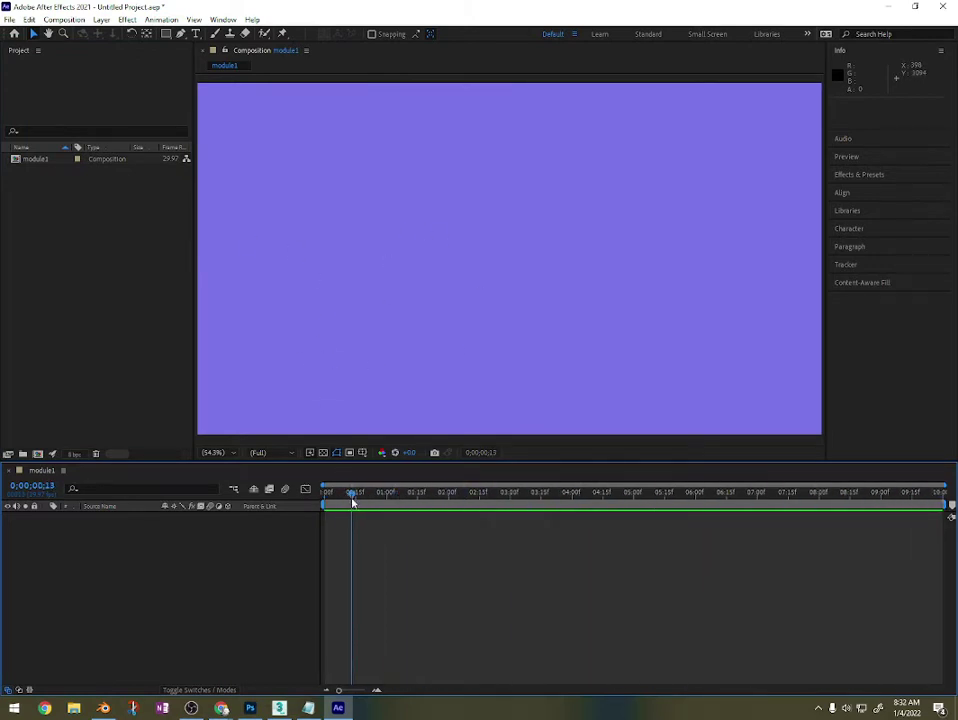
pyautogui.click(42, 160)
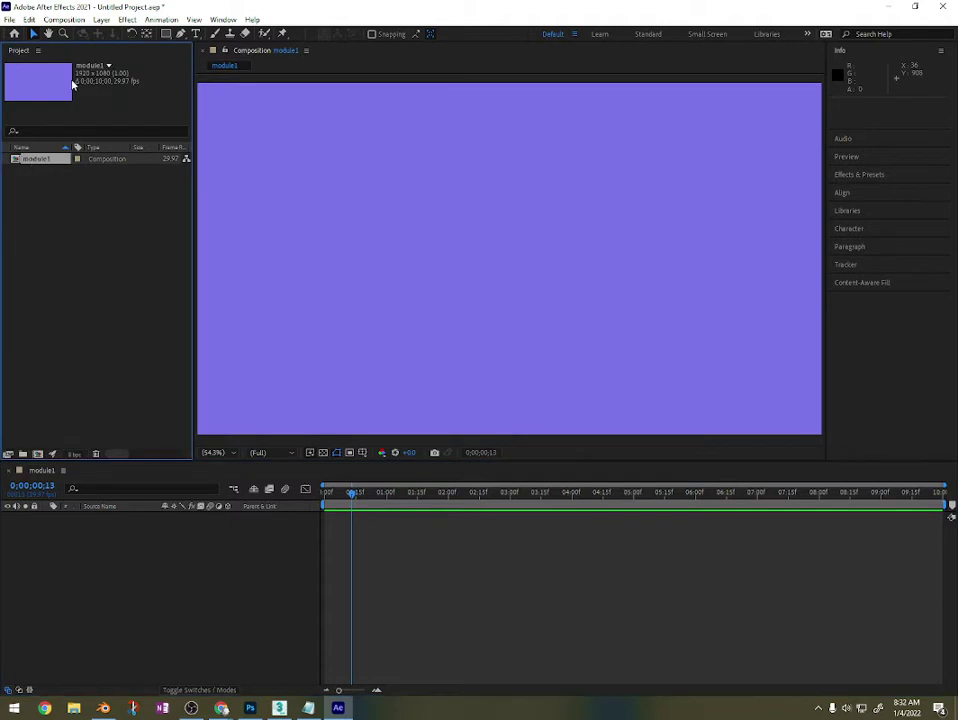
# Create a second composition named module2, keeping the offered HDTV 1080 29.97 preset and 10-second duration.
pyautogui.click(8, 20)
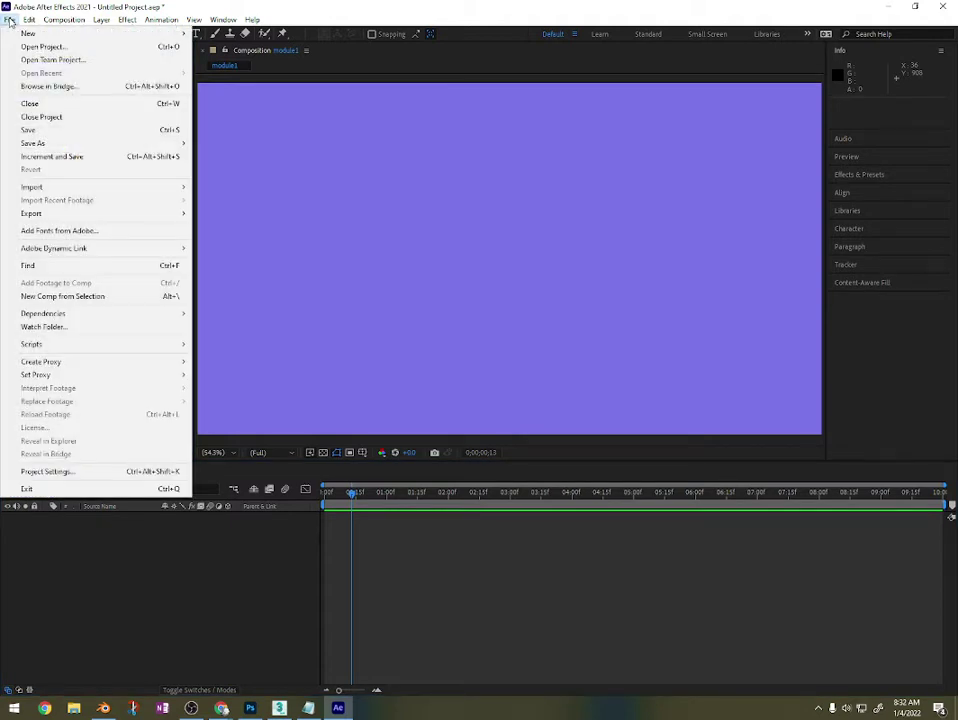
pyautogui.moveTo(26, 35)
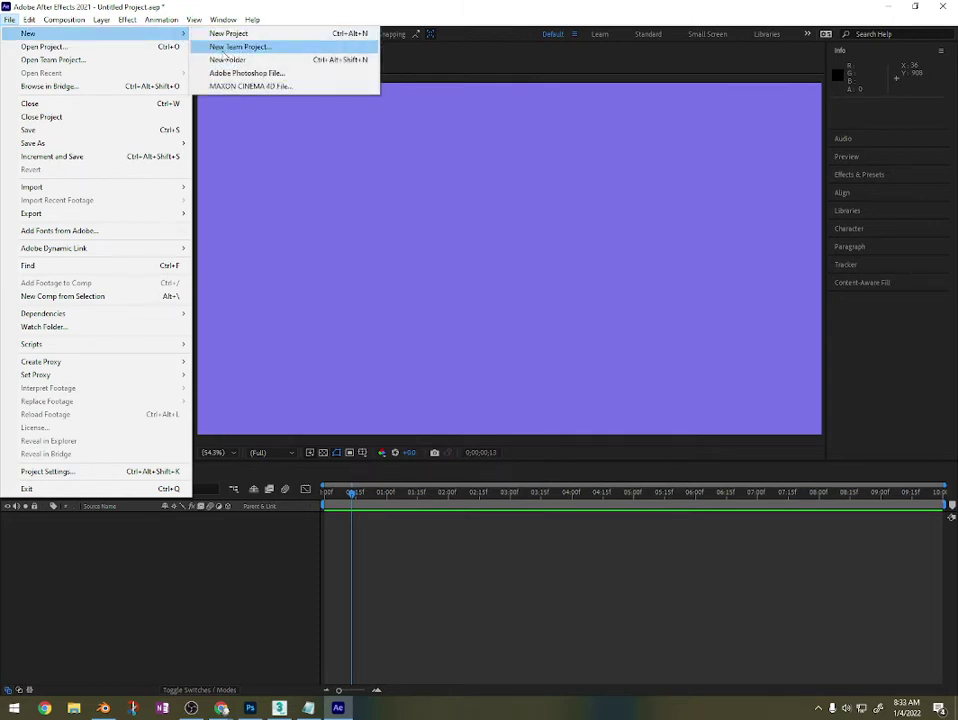
pyautogui.moveTo(70, 20)
pyautogui.click(94, 33)
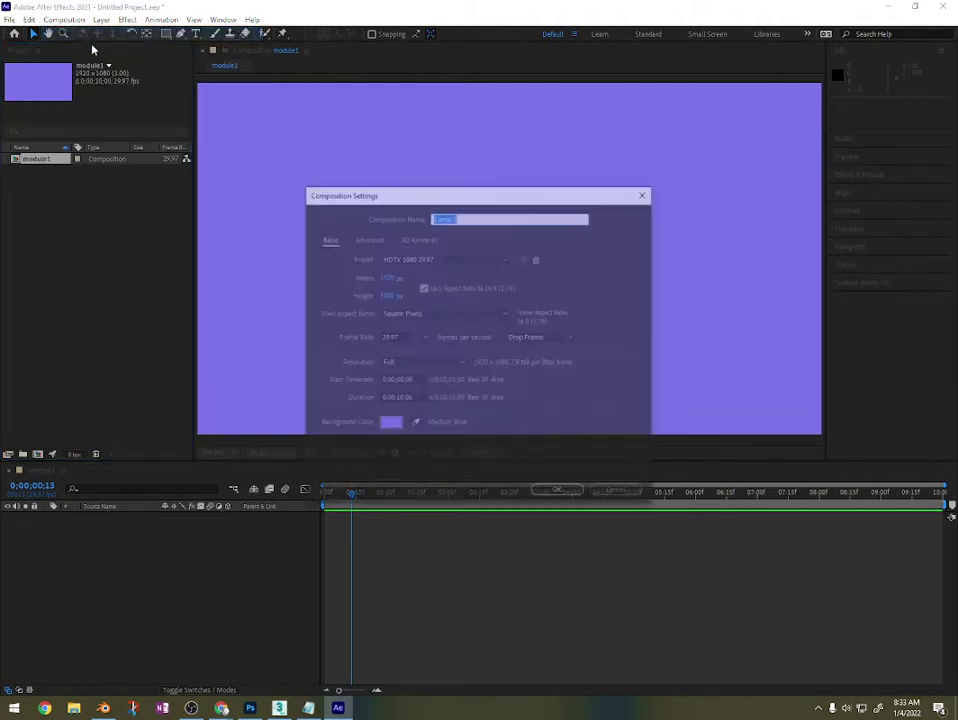
pyautogui.write('mo')
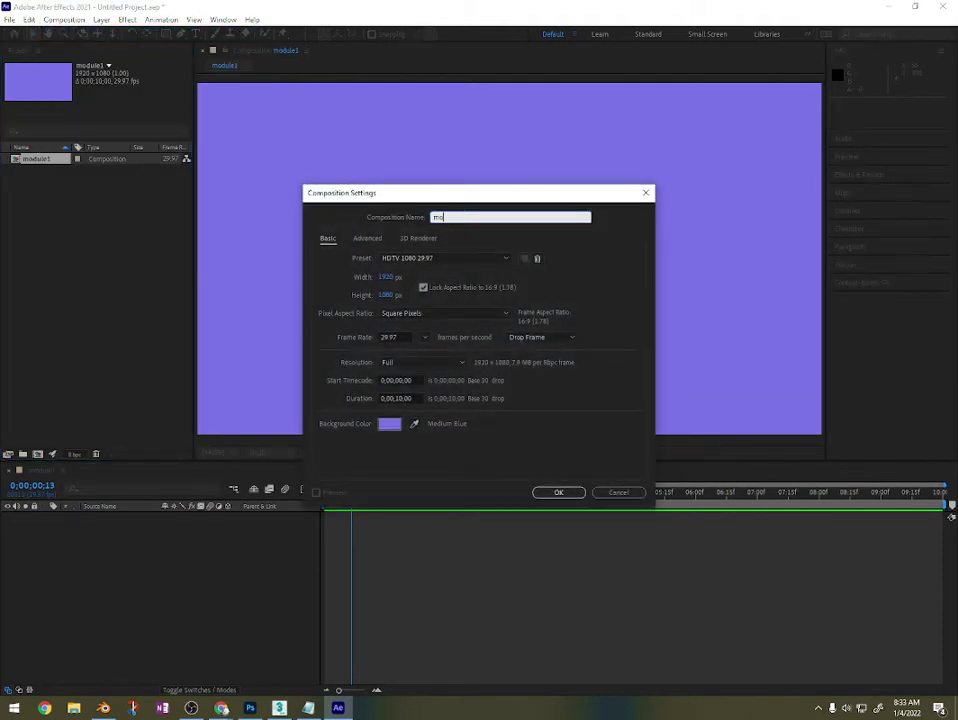
pyautogui.write('dule2')
pyautogui.press('Return')
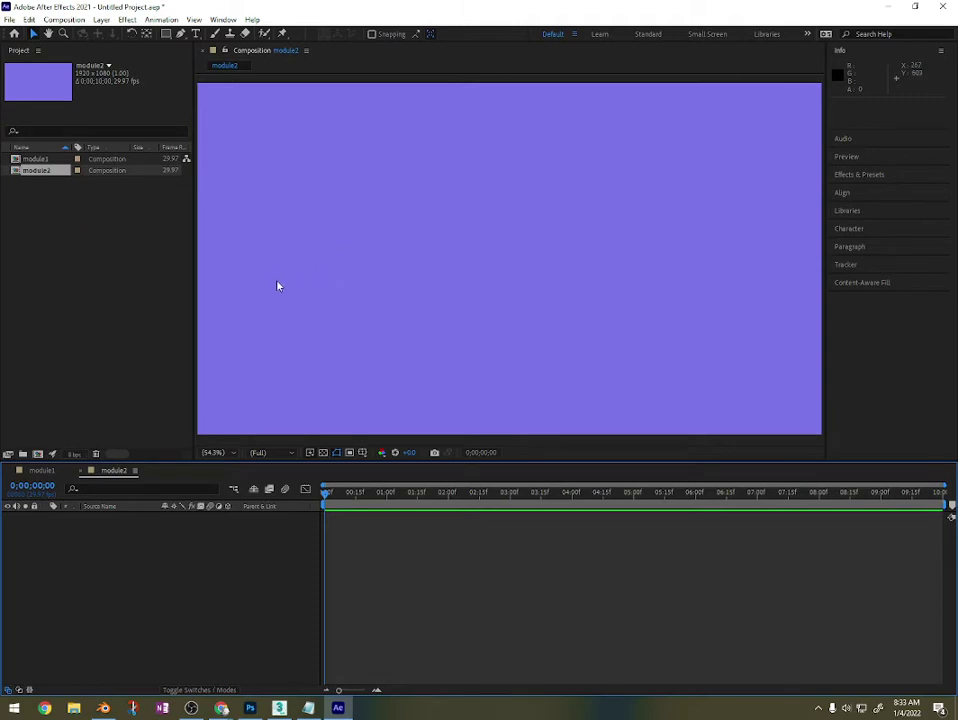
# Select each composition in the project and switch between the module1 and module2 timelines, ending on module1.
pyautogui.click(40, 172)
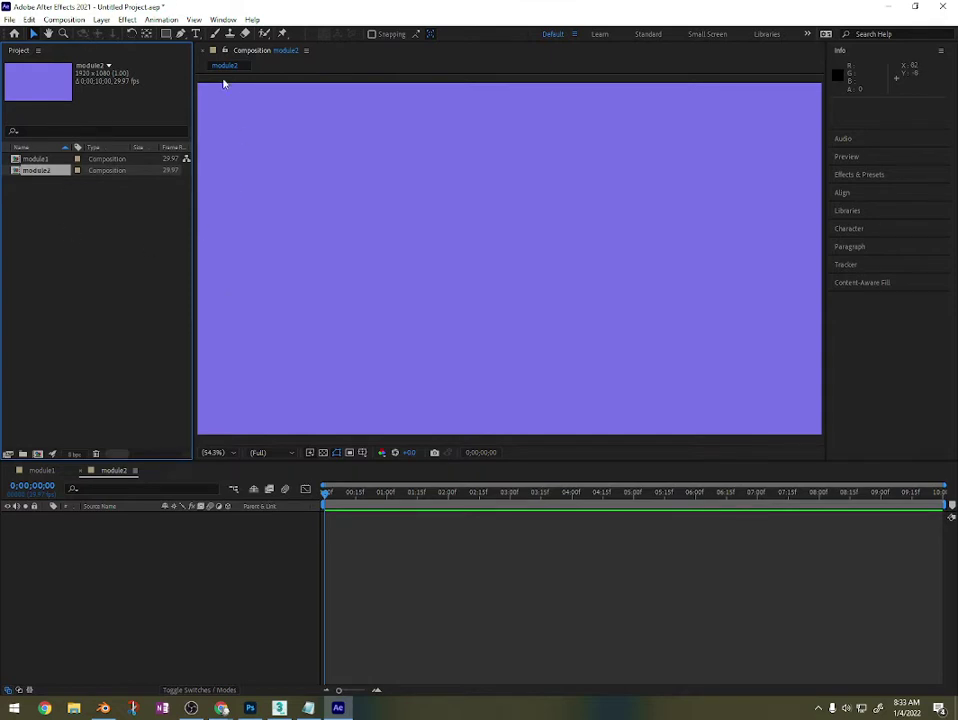
pyautogui.click(40, 159)
pyautogui.click(37, 172)
pyautogui.click(43, 470)
pyautogui.click(114, 472)
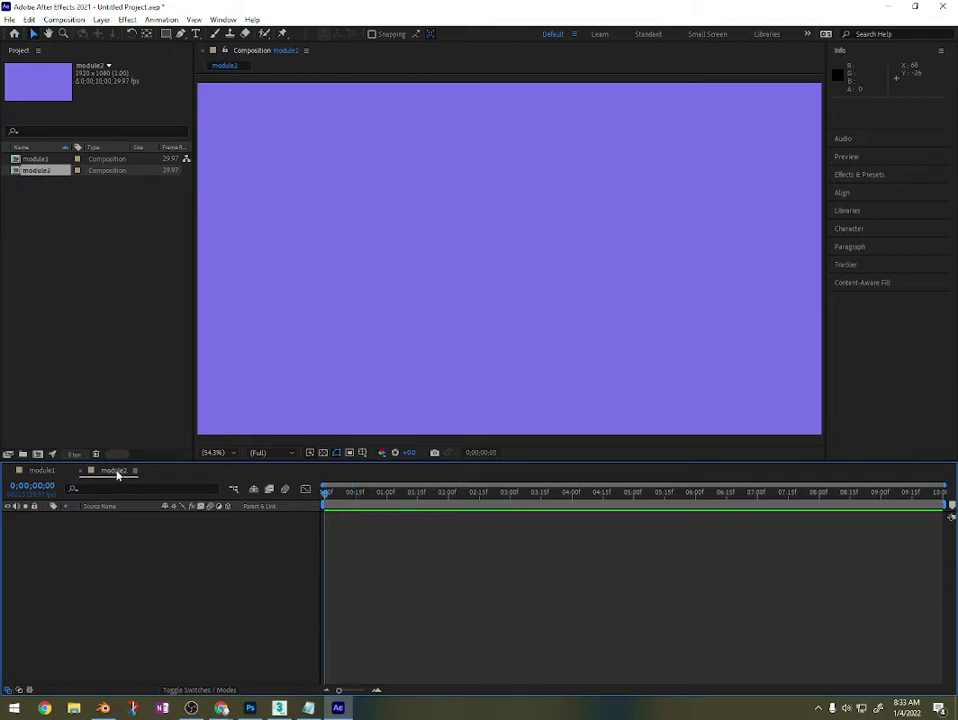
pyautogui.click(48, 472)
pyautogui.click(109, 472)
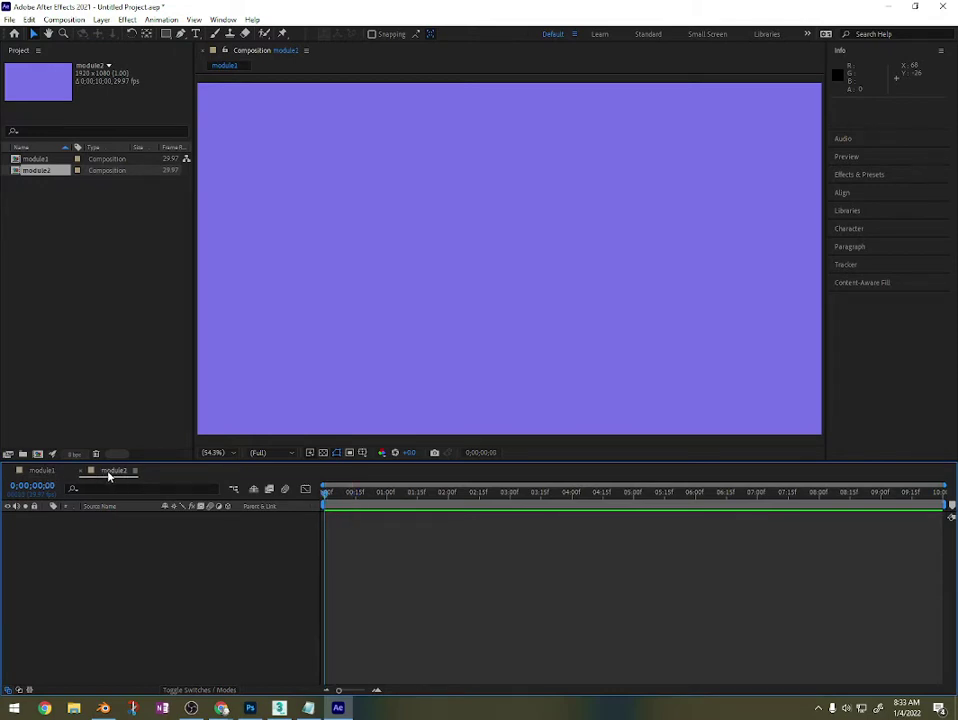
pyautogui.click(37, 472)
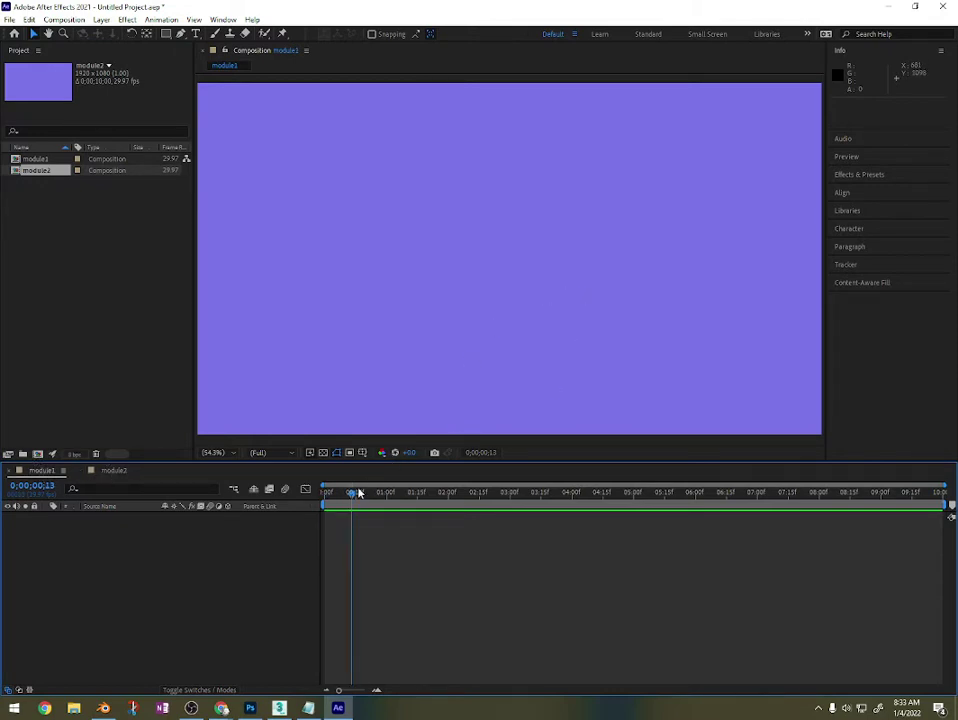
# Scrub module1 to 0;00;05;18 and inspect its timeline at single-frame scale, returning to the first frame.
pyautogui.moveTo(359, 492); pyautogui.dragTo(671, 494)
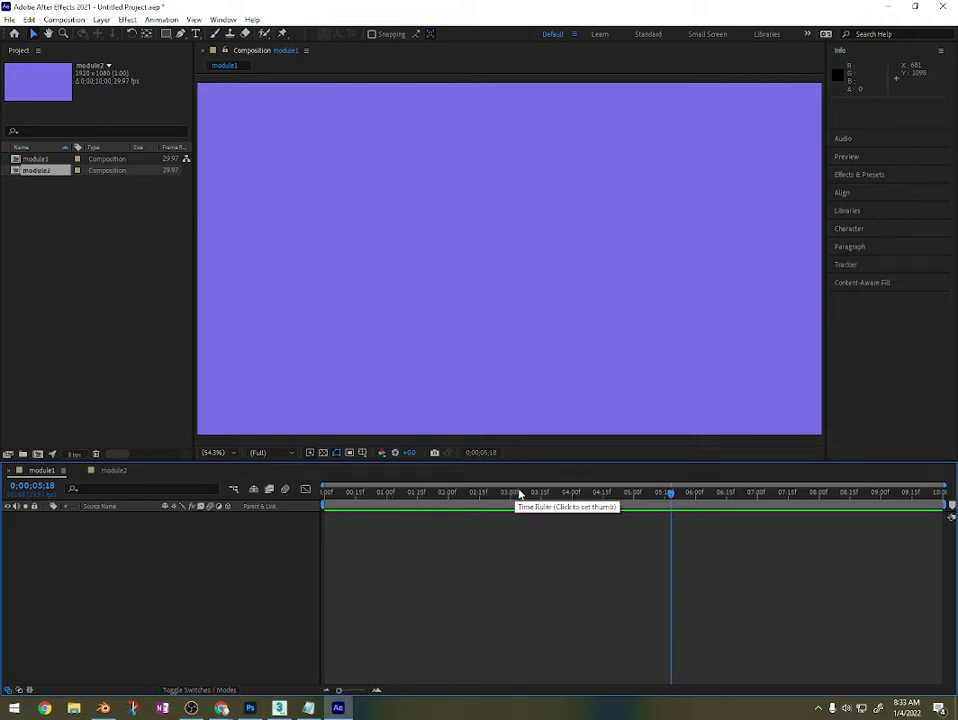
pyautogui.click(354, 690)
pyautogui.moveTo(352, 692); pyautogui.dragTo(417, 688)
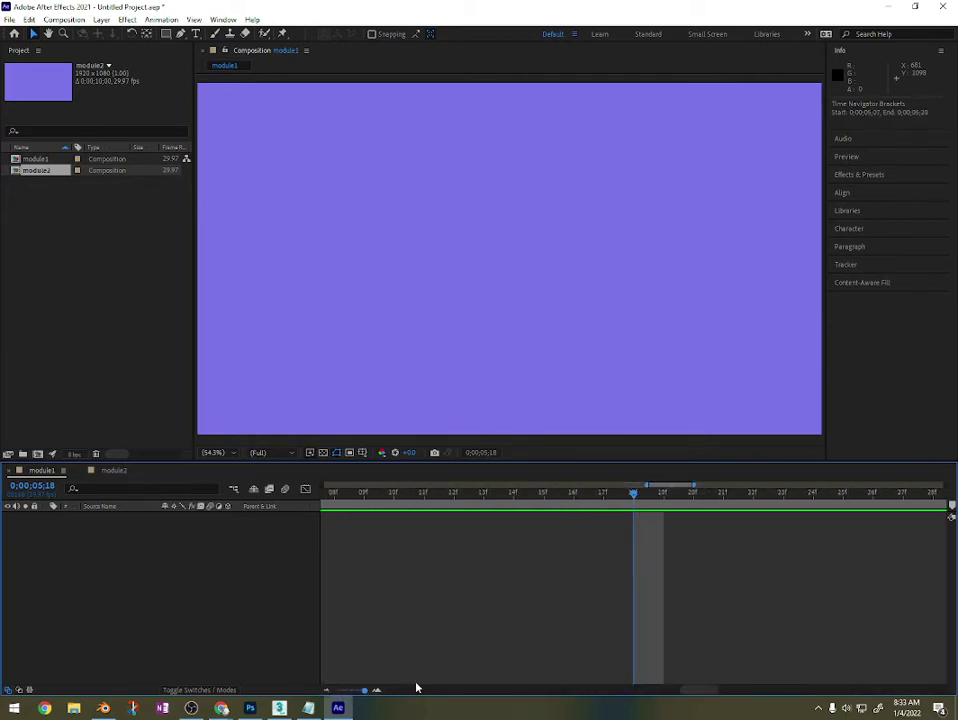
pyautogui.moveTo(470, 493); pyautogui.dragTo(335, 521)
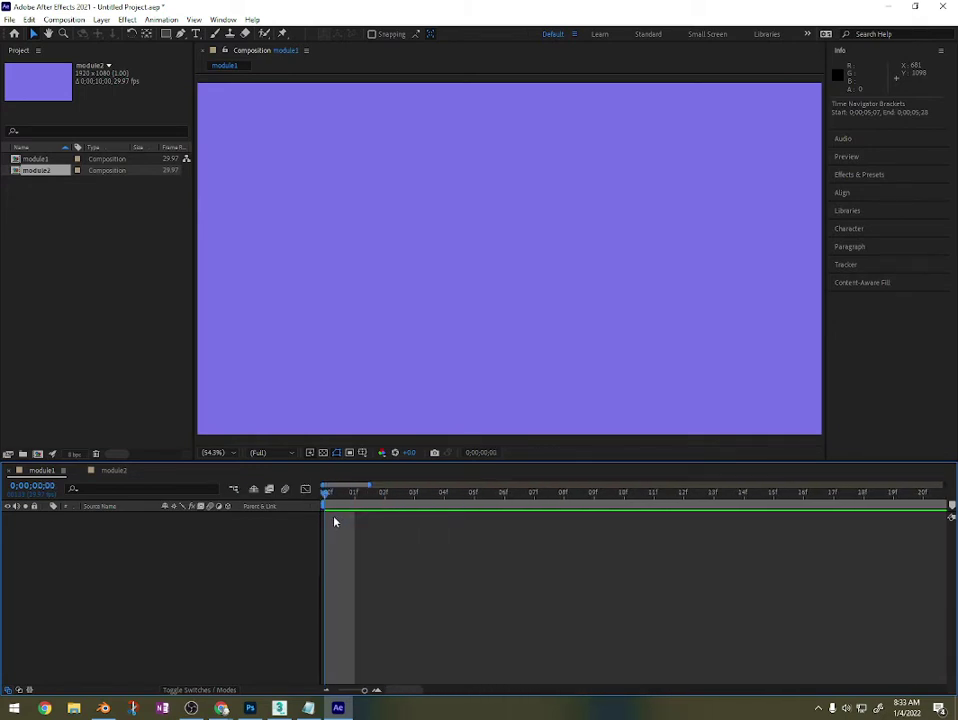
# Scrub module1 from the start to 0;00;01;00 and on to 0;00;02;01, ending with its full duration in view.
pyautogui.moveTo(361, 691); pyautogui.dragTo(358, 695)
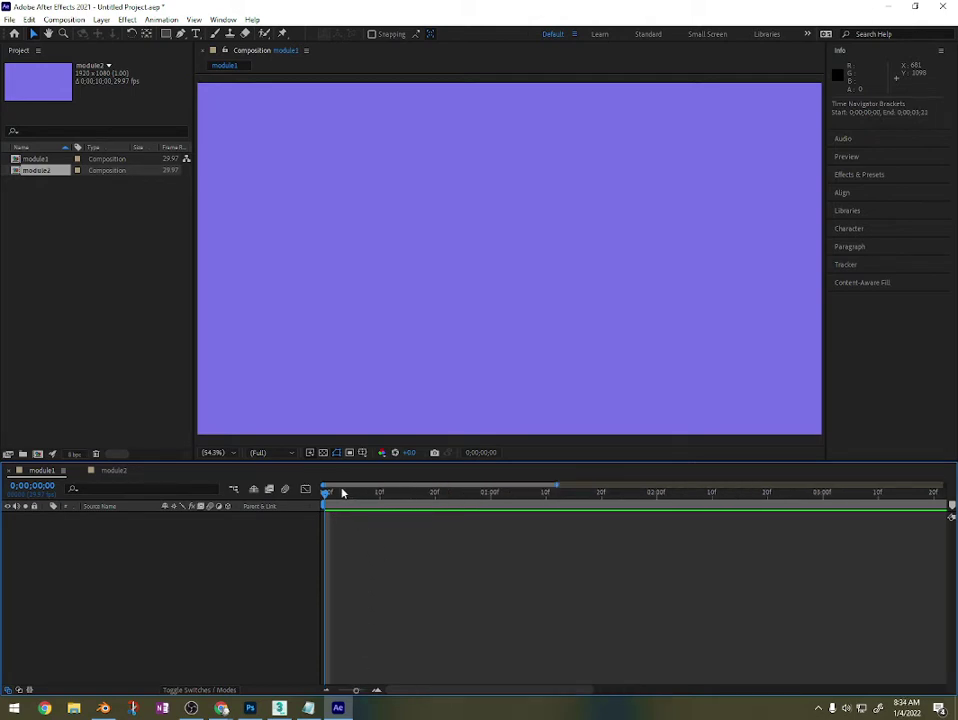
pyautogui.moveTo(325, 493); pyautogui.dragTo(492, 497)
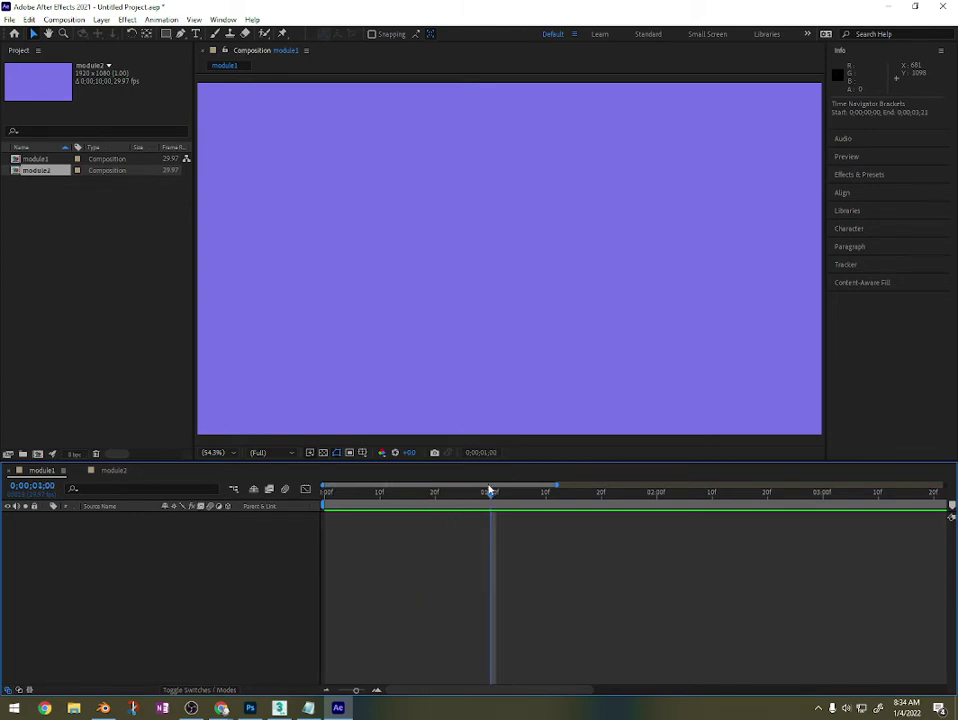
pyautogui.moveTo(490, 499); pyautogui.dragTo(662, 497)
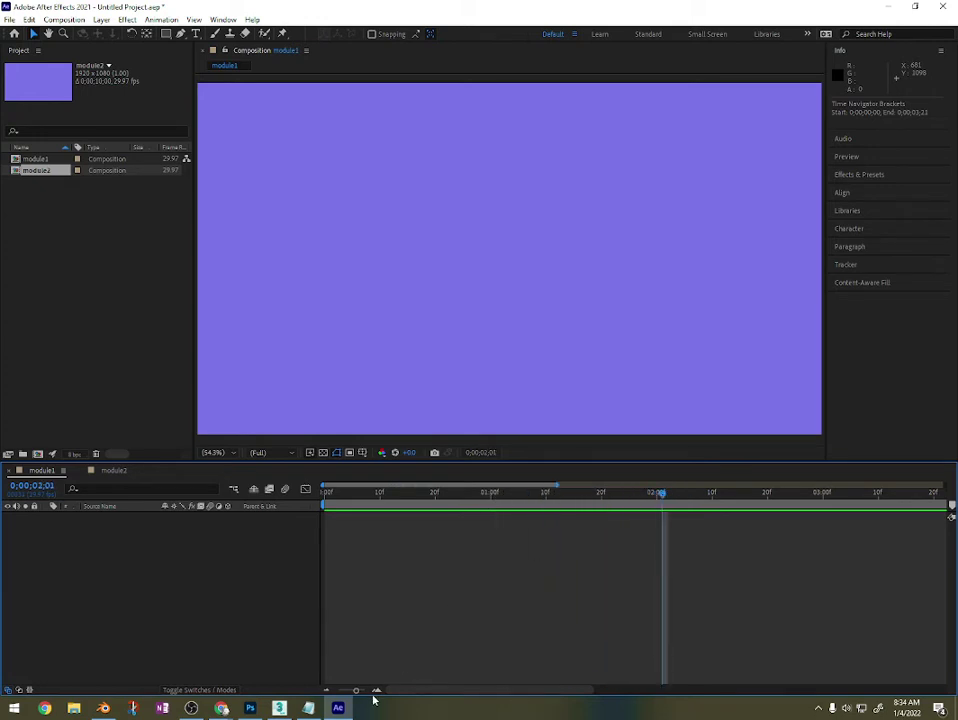
pyautogui.moveTo(355, 690); pyautogui.dragTo(338, 690)
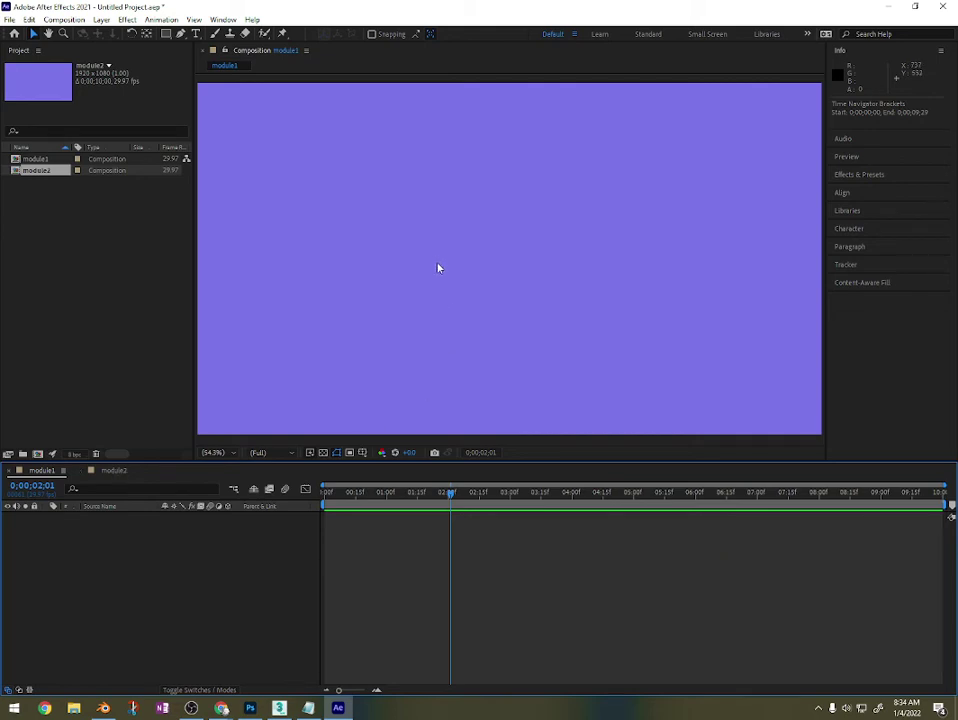
# Change the background color of the module1 composition to medium magenta.
pyautogui.hotkey('ctrl', 'alt', 'n')
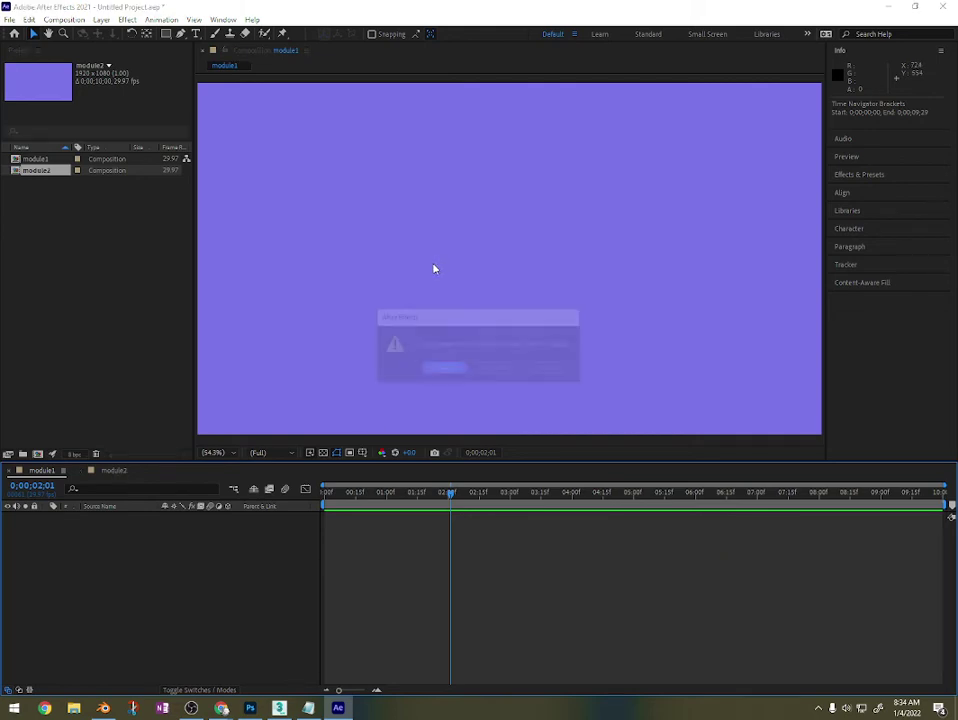
pyautogui.press('Escape')
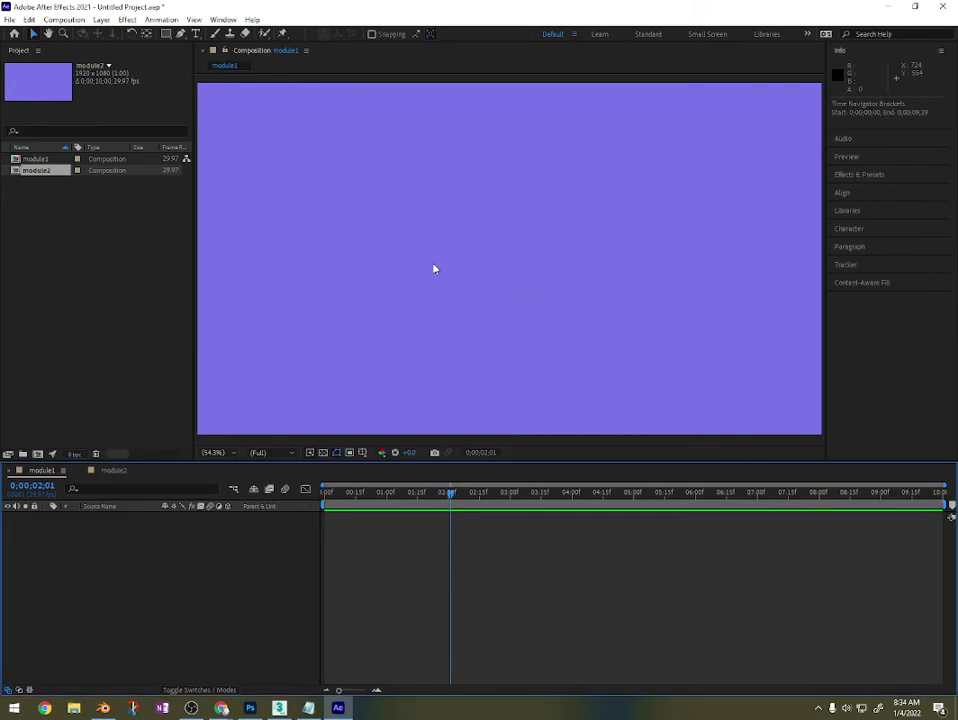
pyautogui.hotkey('ctrl', 'k')
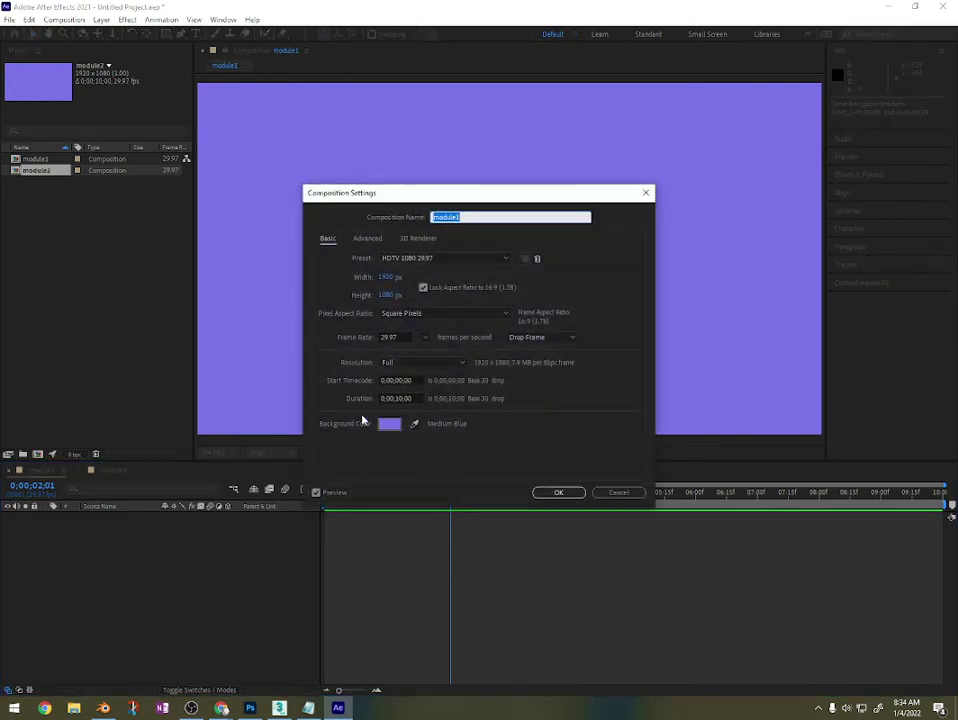
pyautogui.click(399, 427)
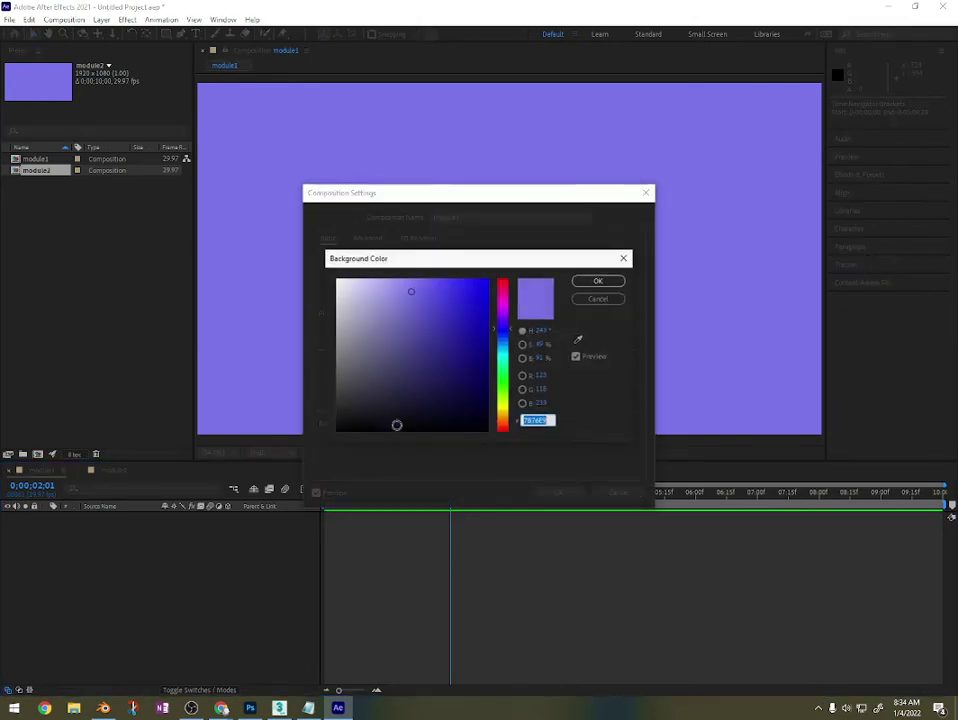
pyautogui.click(505, 311)
pyautogui.click(598, 281)
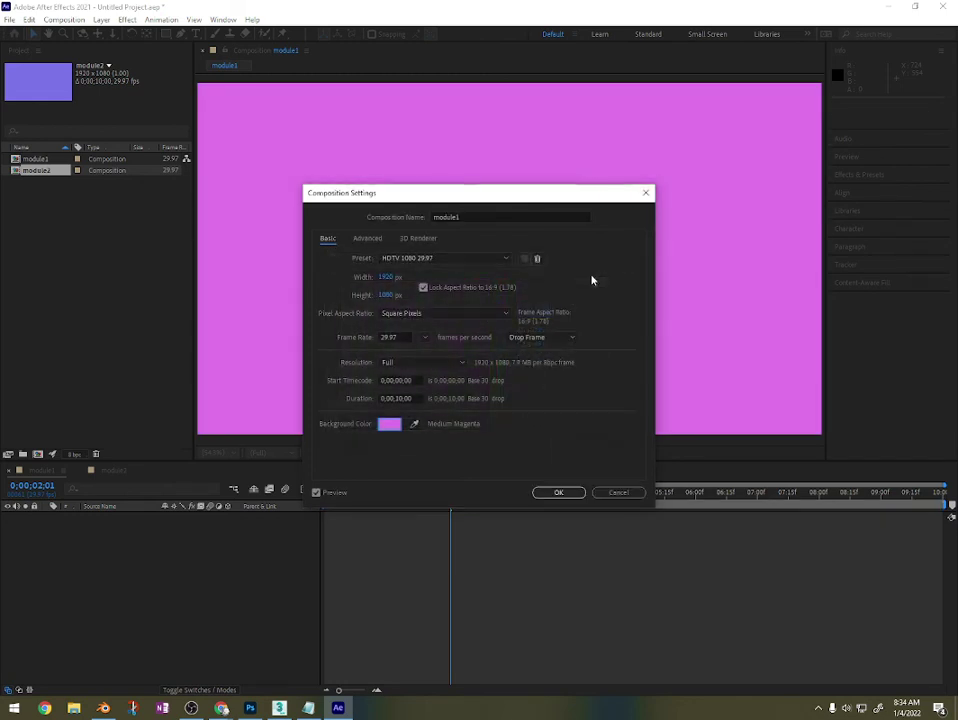
pyautogui.click(558, 493)
# Compare the background colors of module1 and module2, and return module1's playhead to 0;00;00;00.
pyautogui.click(112, 472)
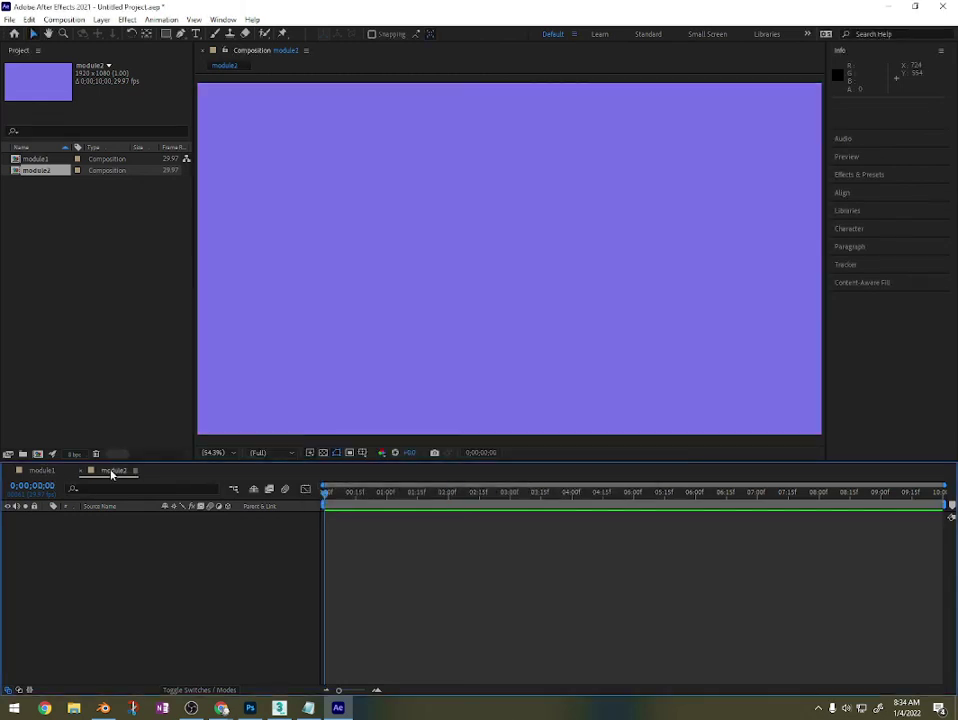
pyautogui.click(30, 471)
pyautogui.click(105, 471)
pyautogui.click(40, 471)
pyautogui.click(111, 472)
pyautogui.click(45, 472)
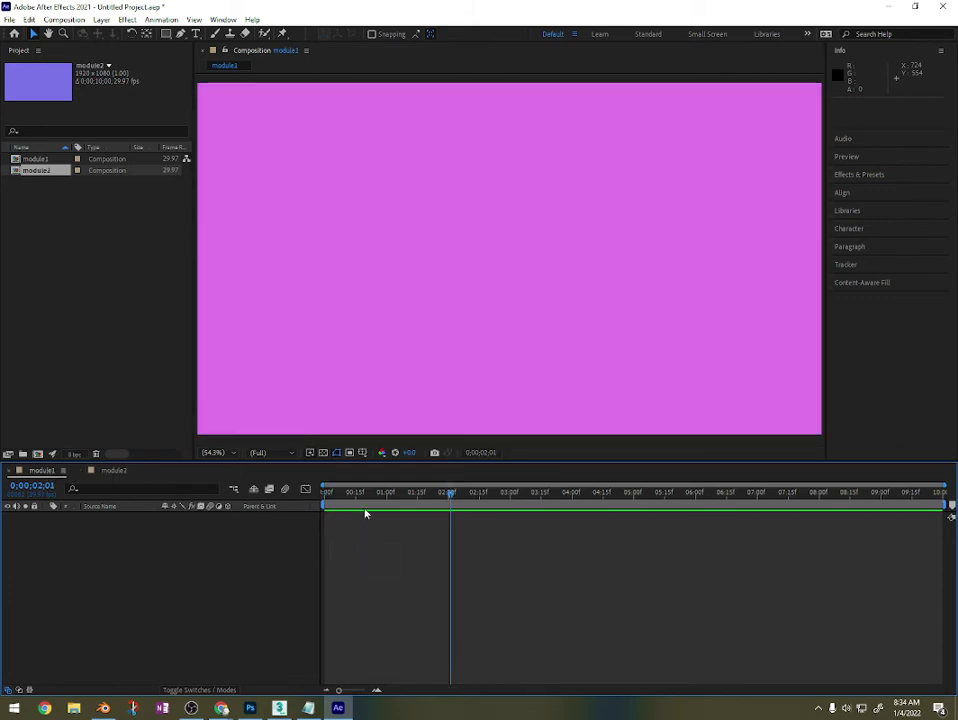
pyautogui.moveTo(394, 493); pyautogui.dragTo(325, 503)
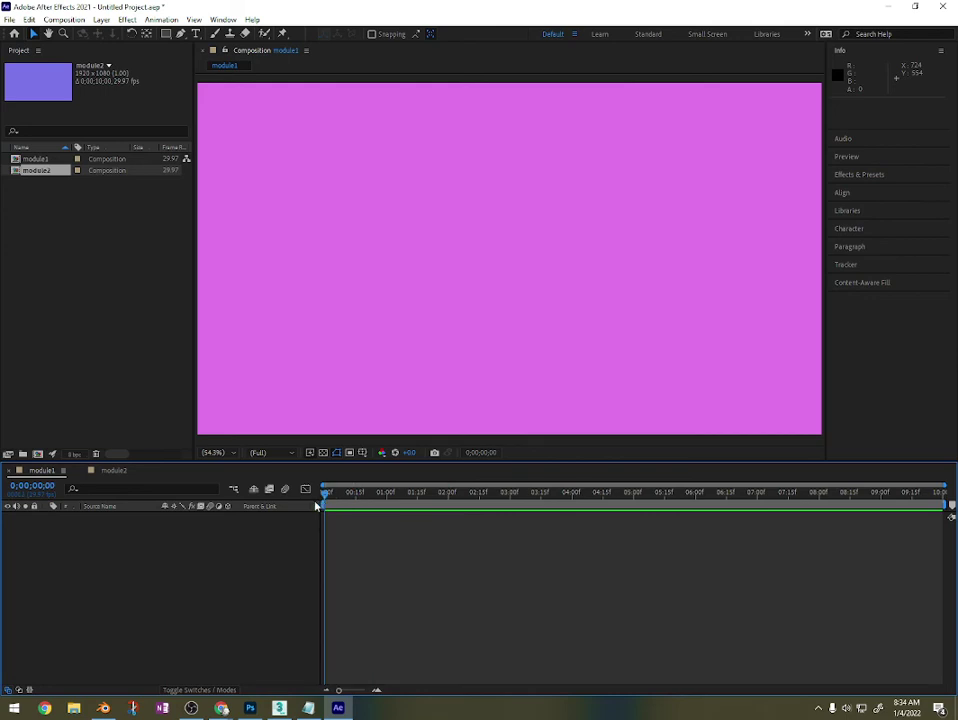
pyautogui.click(95, 291)
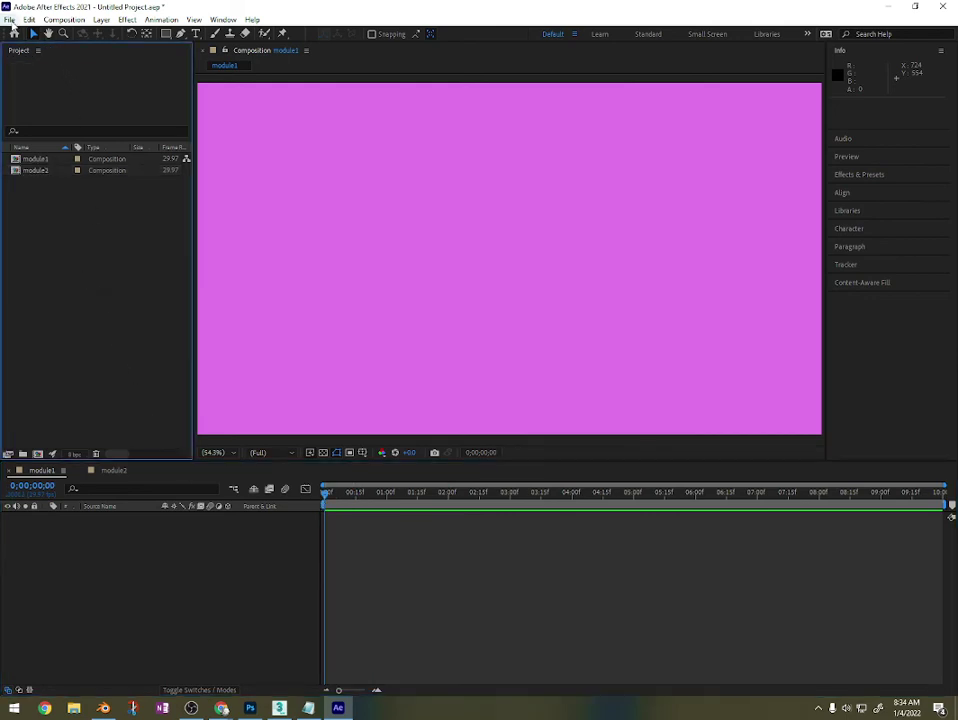
pyautogui.click(8, 20)
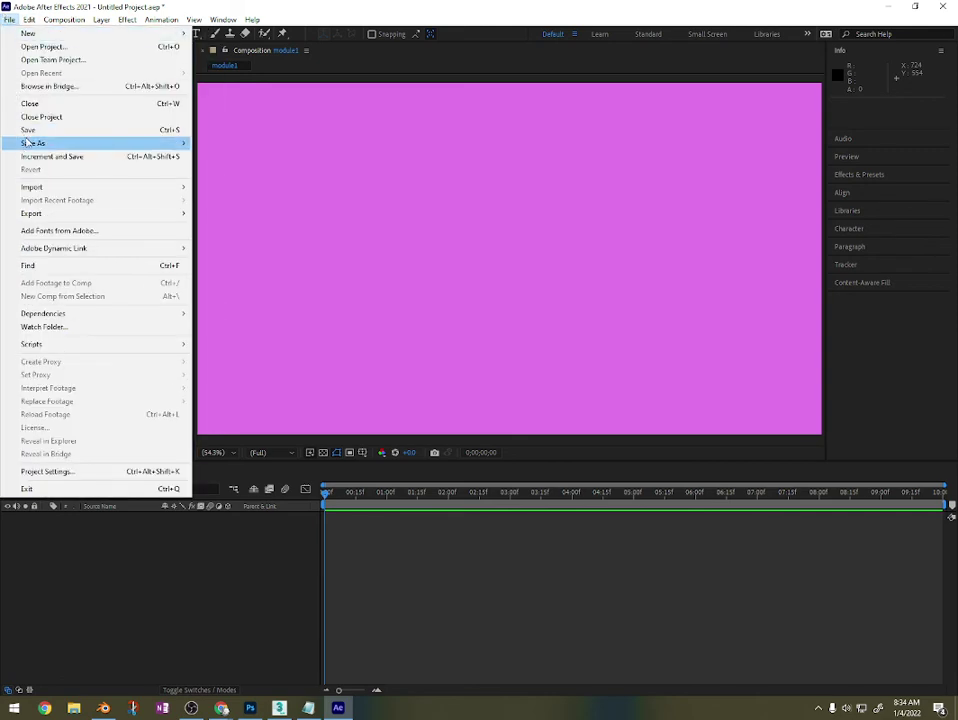
pyautogui.moveTo(126, 144)
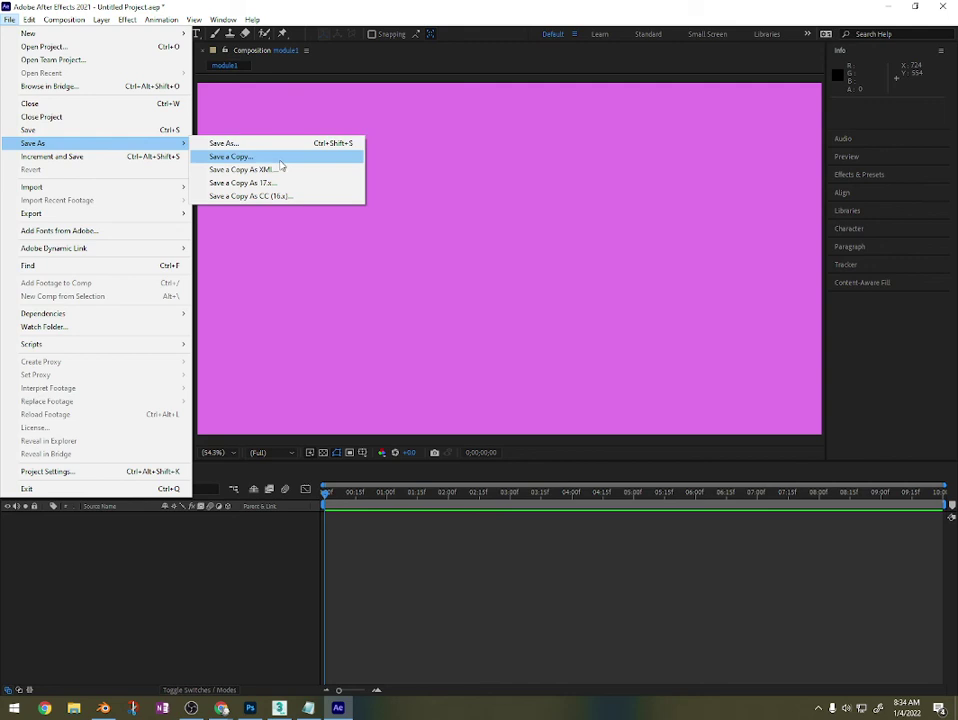
pyautogui.click(310, 5)
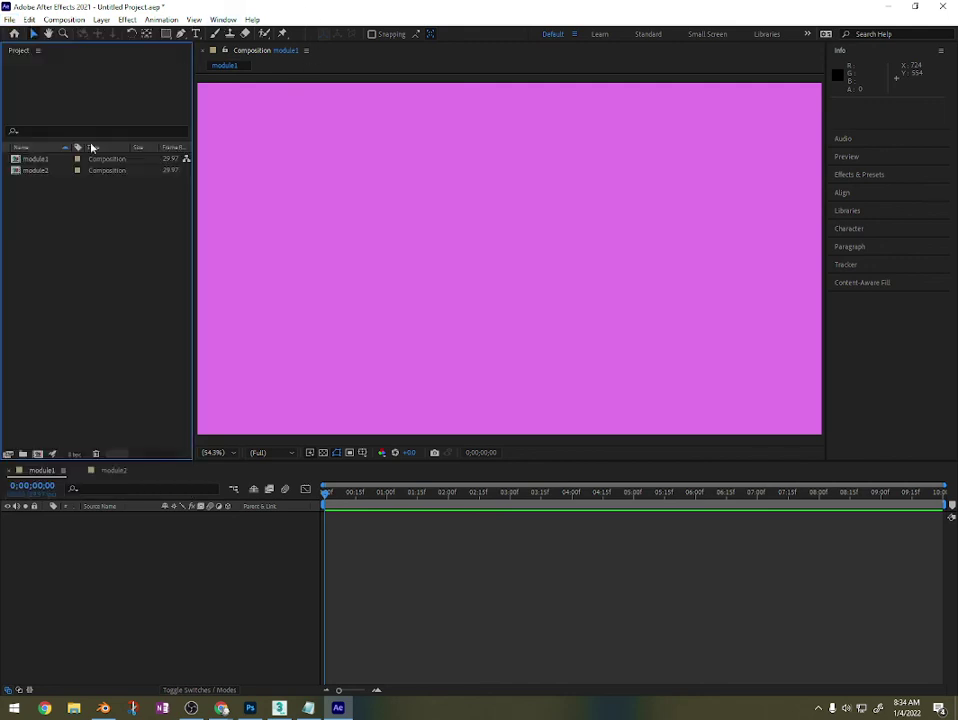